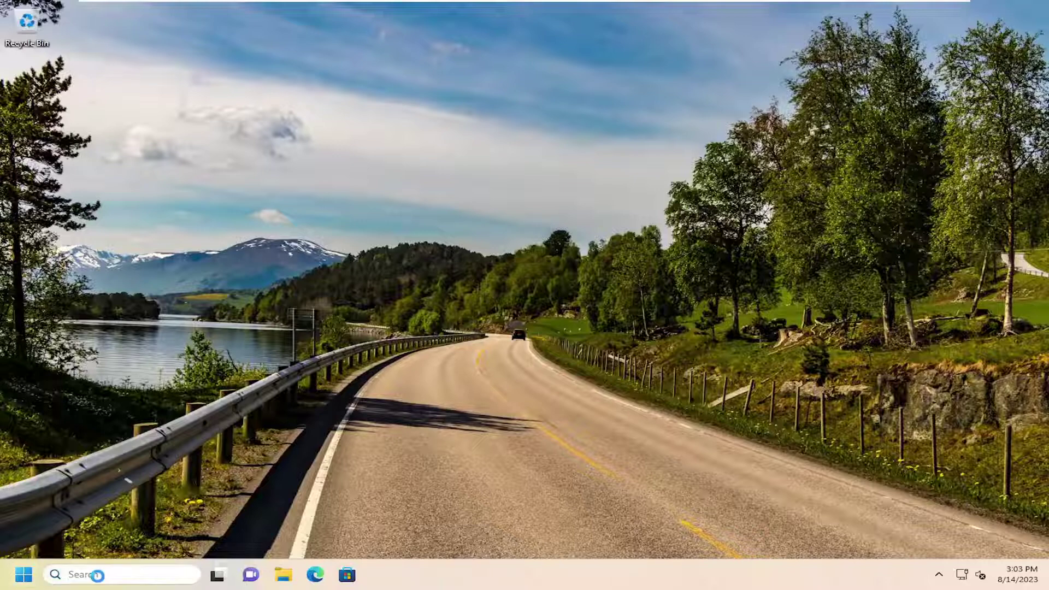
Open Troubleshoot settings via search and run the Audio troubleshooter from Other troubleshooters
click(97, 575)
text(troubleshoot settingsshoot)
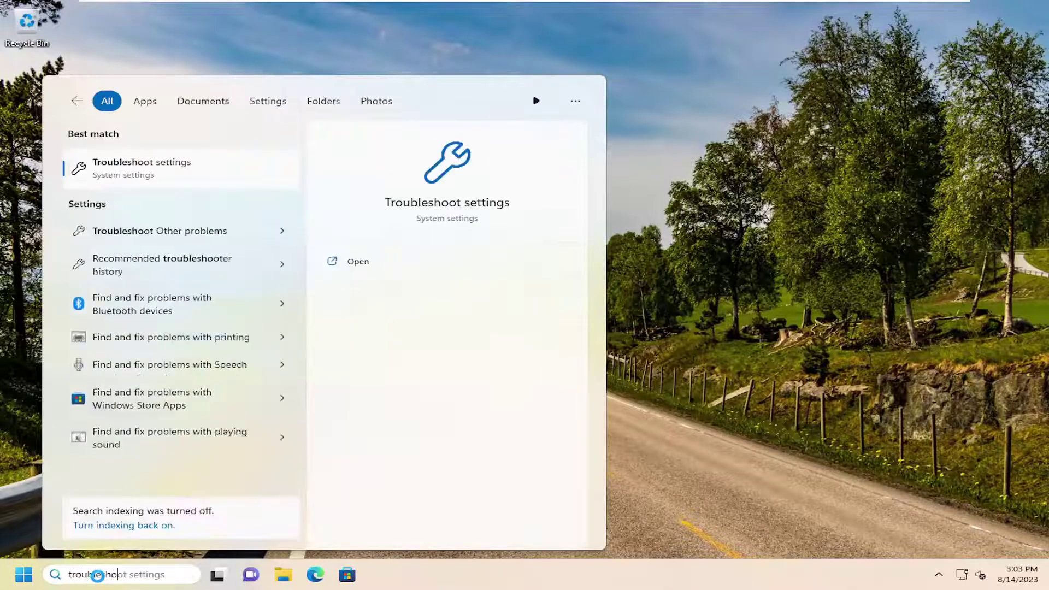
click(149, 170)
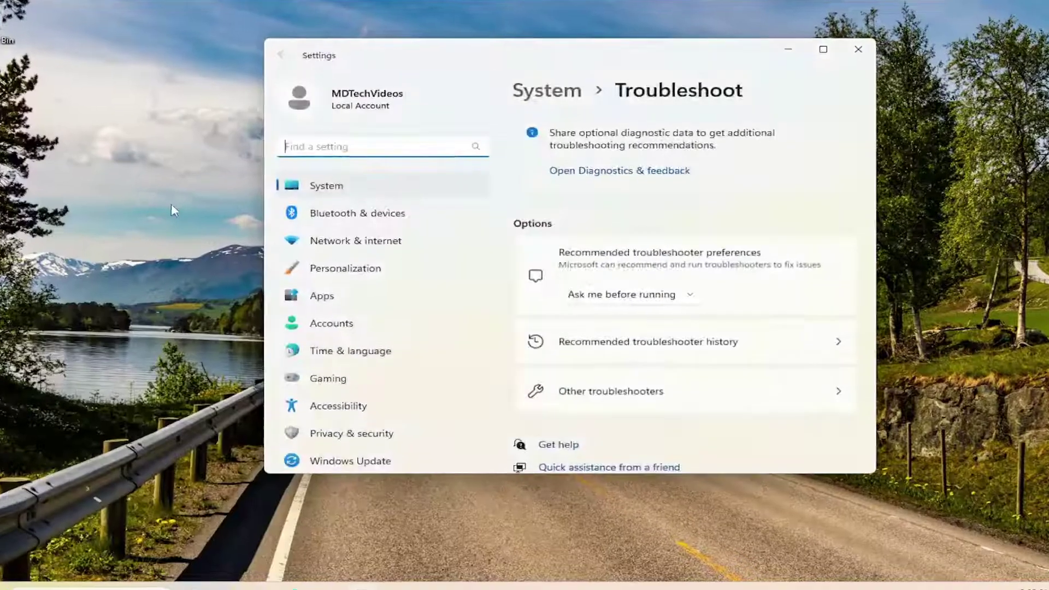
scroll(540, 288, down, 1)
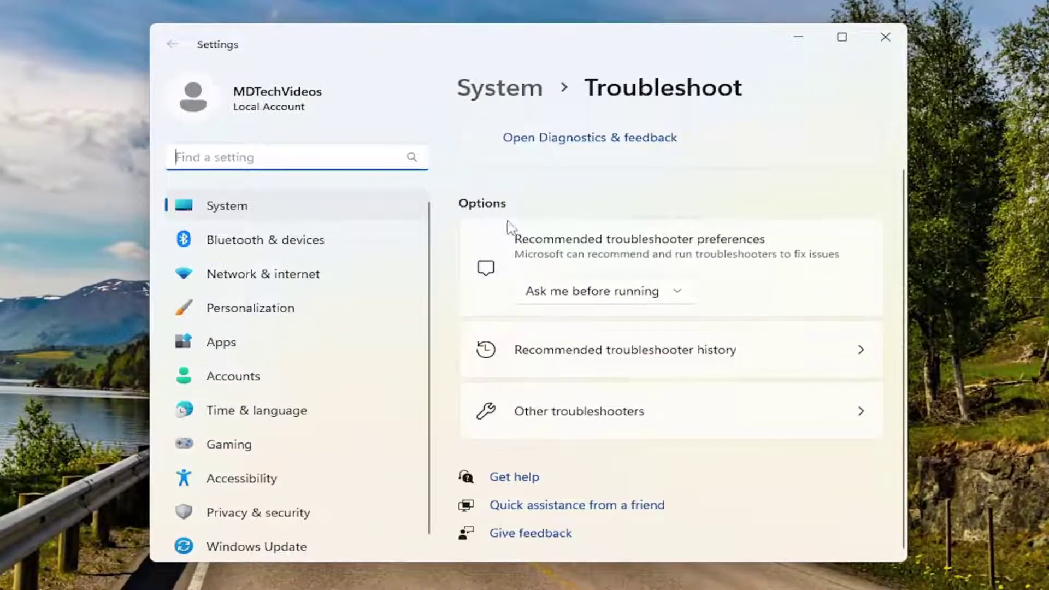
click(544, 415)
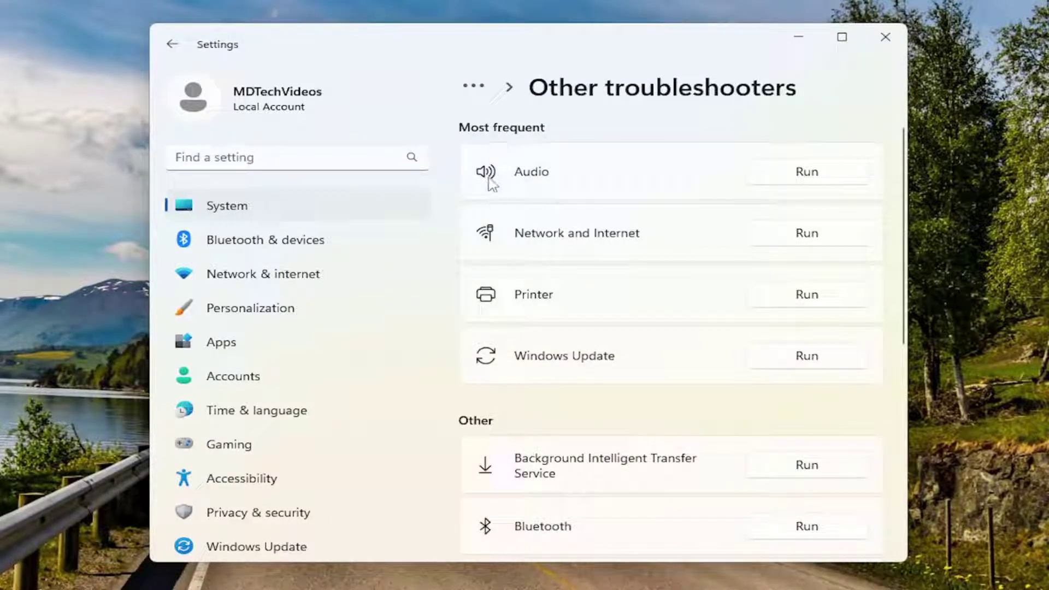
click(793, 179)
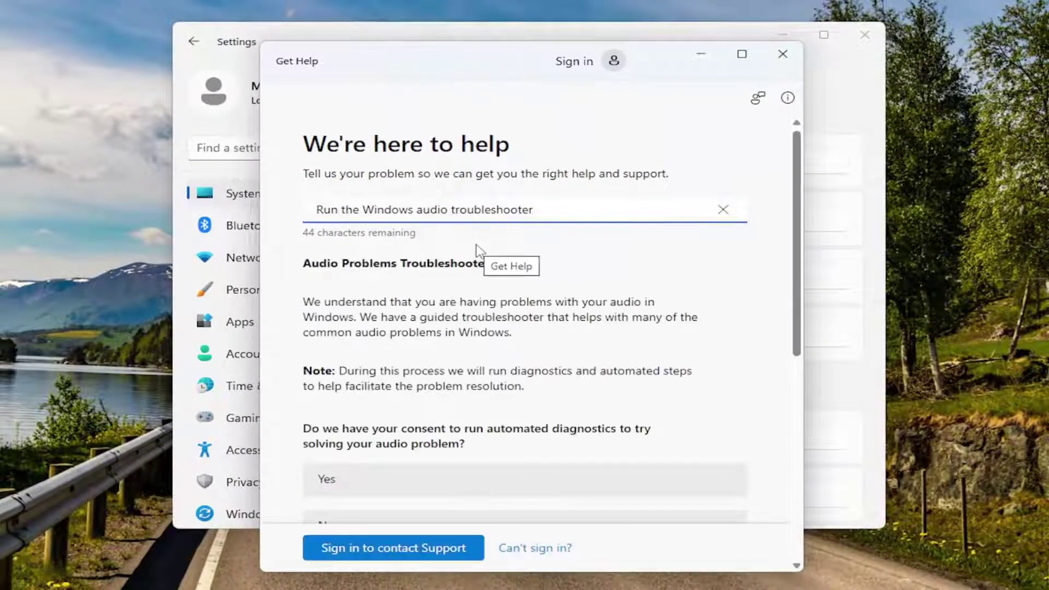
Consent to the automated audio diagnostics and let the scan finish
scroll(470, 273, down, 3)
click(343, 280)
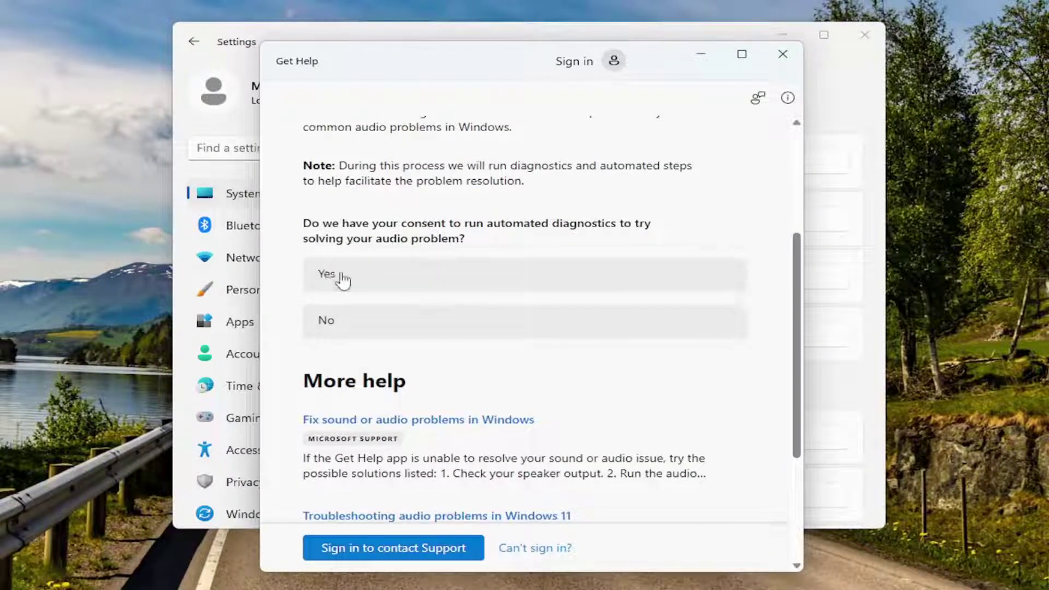
scroll(373, 314, down, 2)
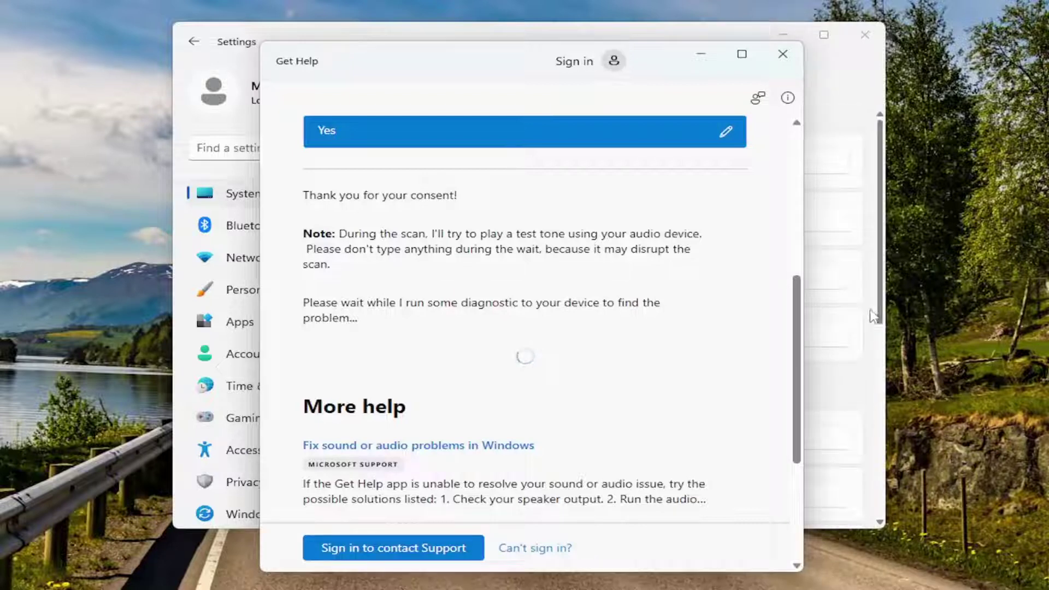
drag(506, 77, 354, 91)
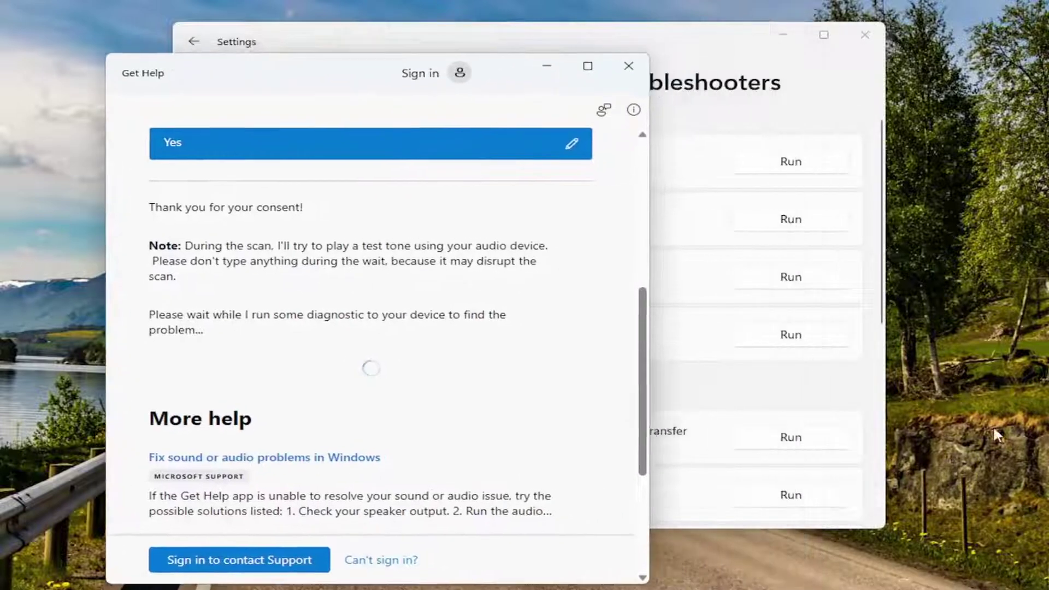
scroll(794, 386, down, 2)
drag(289, 73, 443, 70)
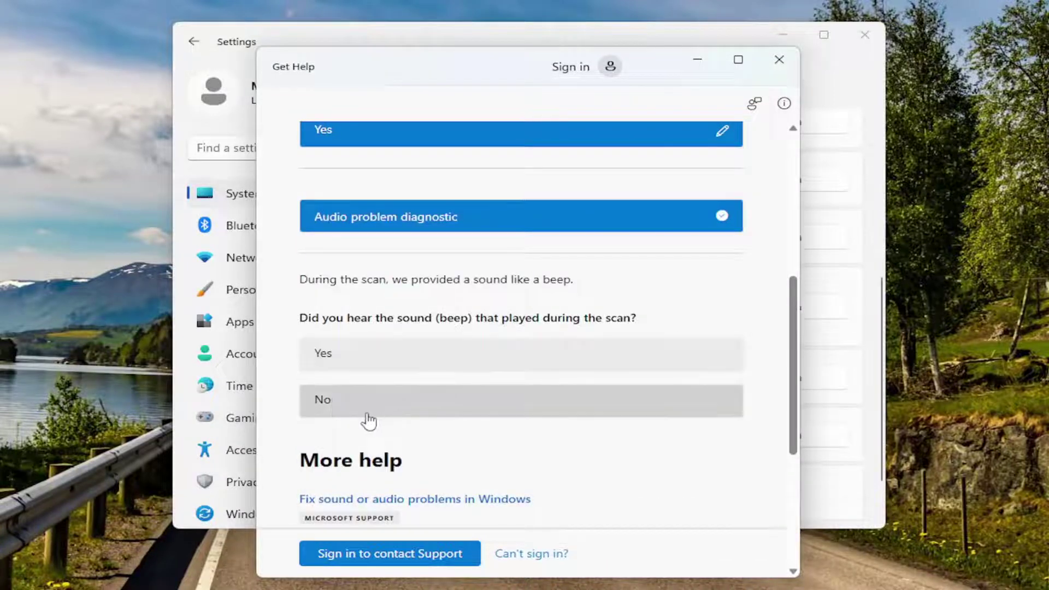
Report the test beep wasn't heard, allow the audio driver reinstall, and close Get Help
click(332, 407)
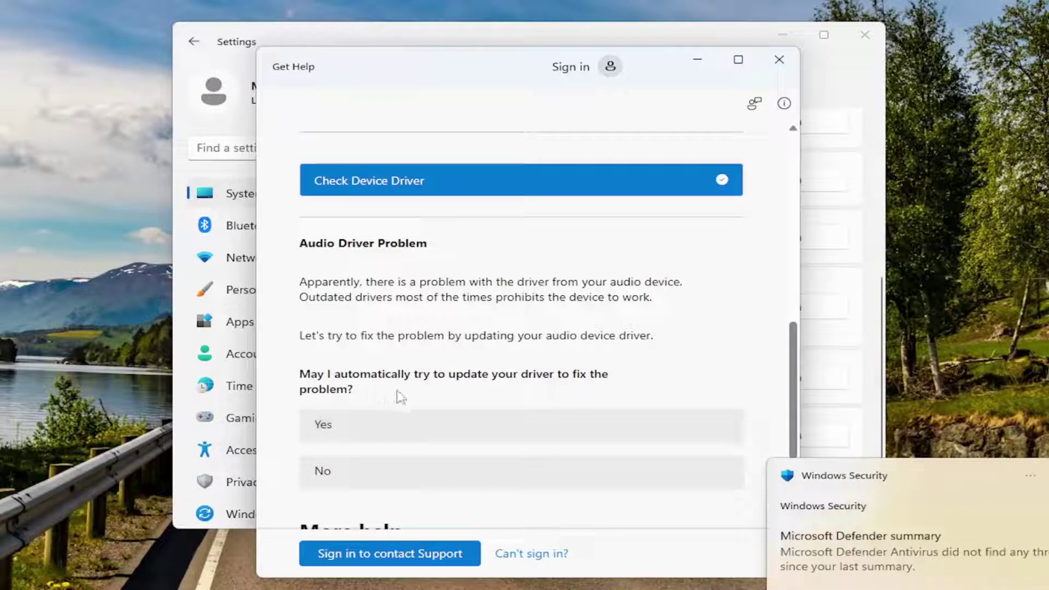
click(382, 430)
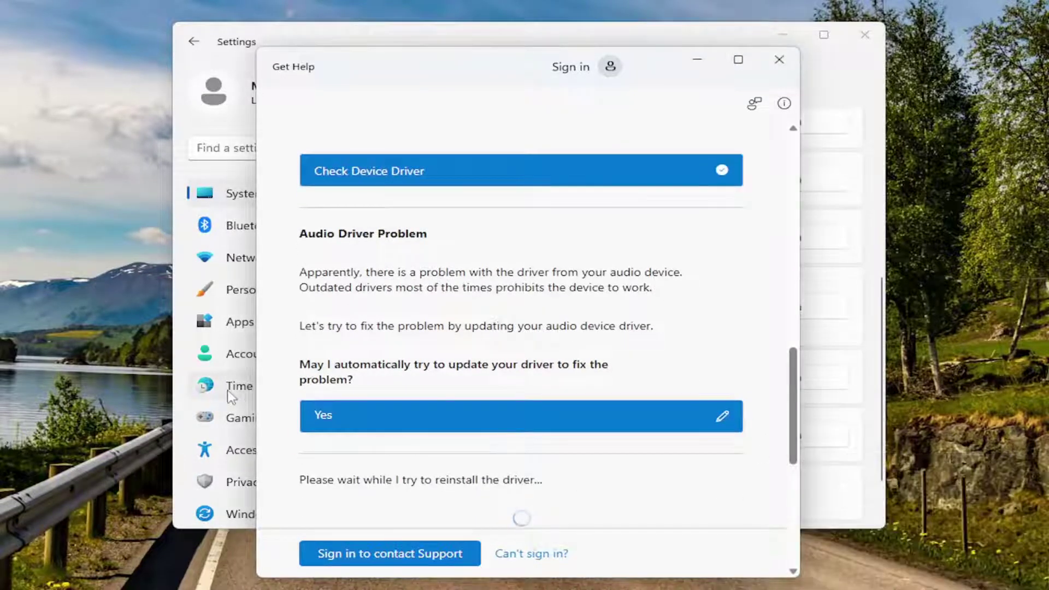
scroll(533, 357, down, 2)
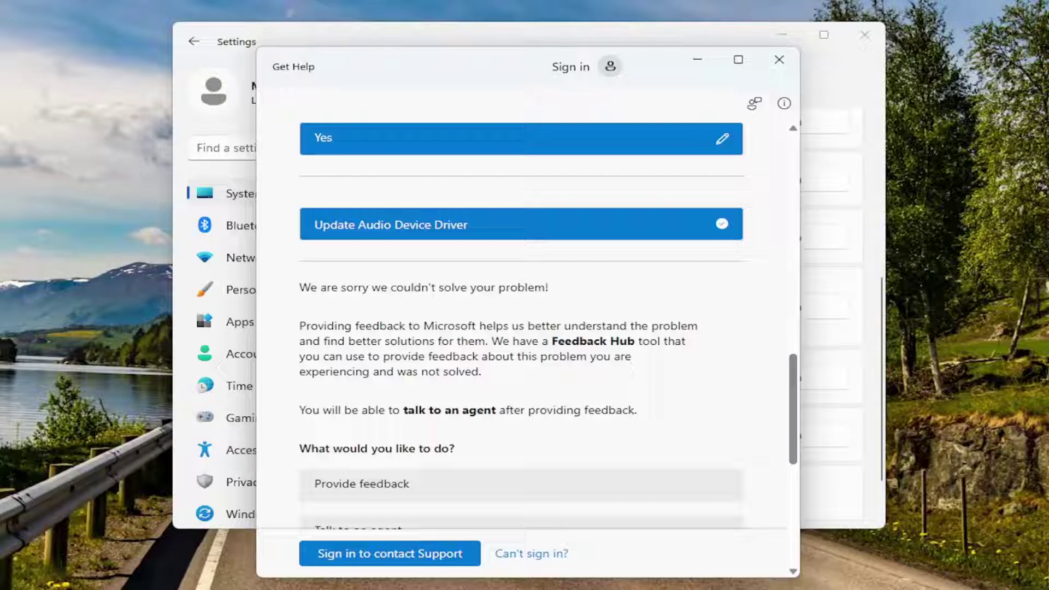
scroll(429, 421, down, 1)
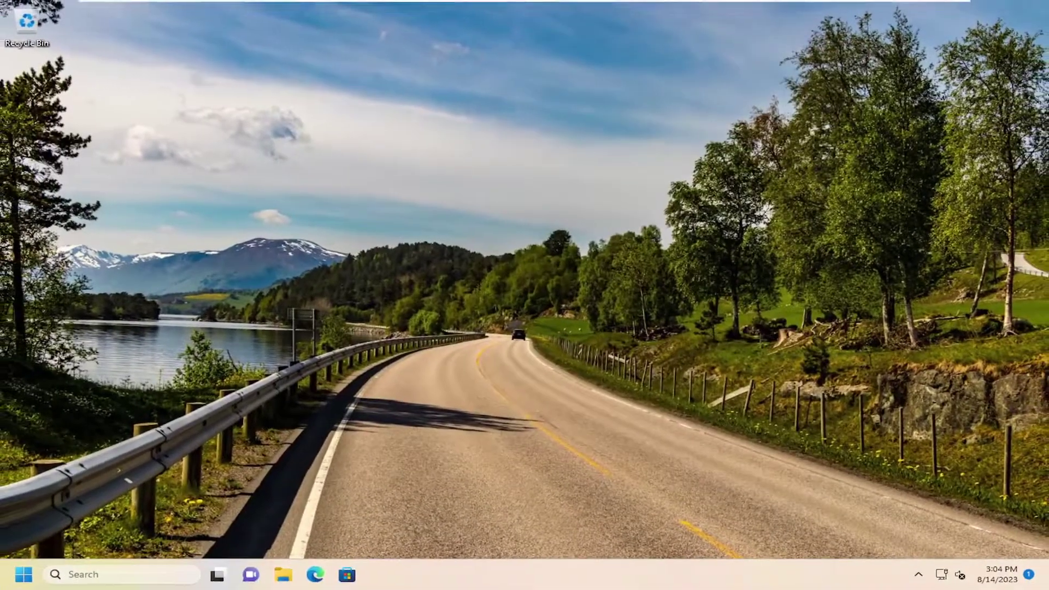
Search for Device Manager, open it, and move its window toward the centre
key(super+s)
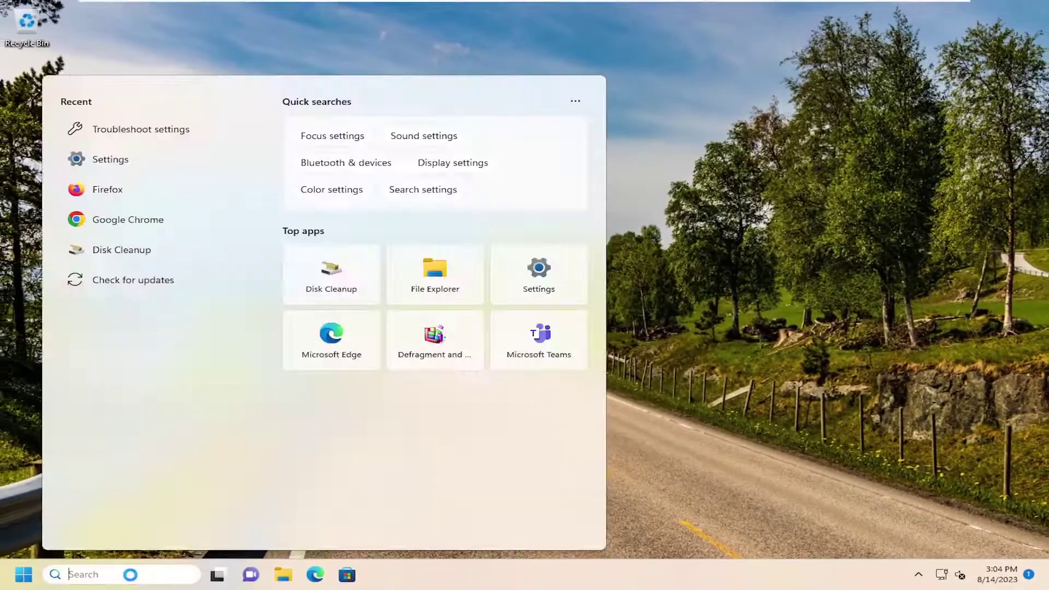
text(device manager)
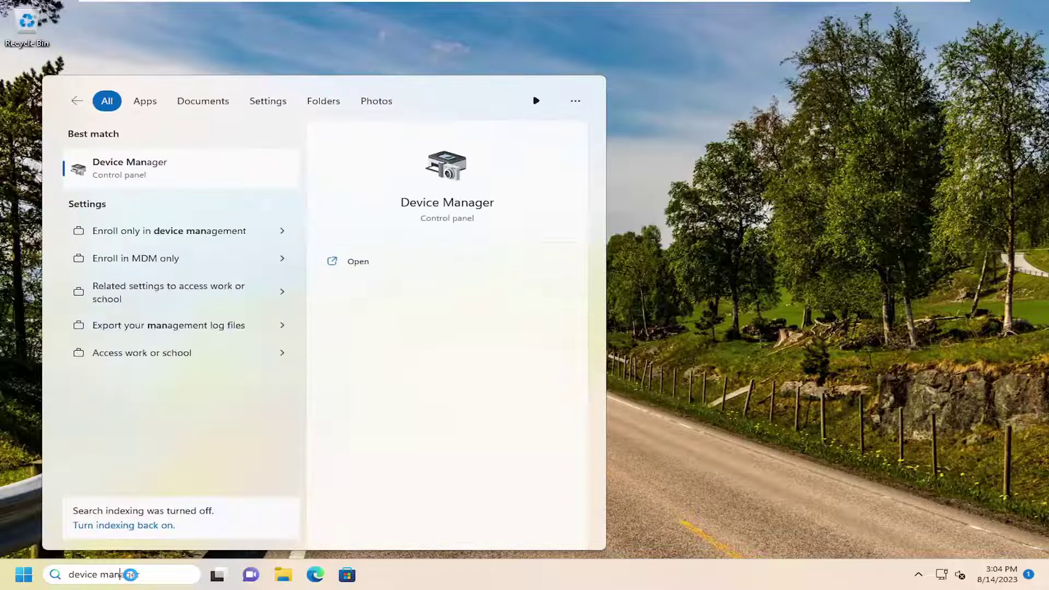
click(112, 166)
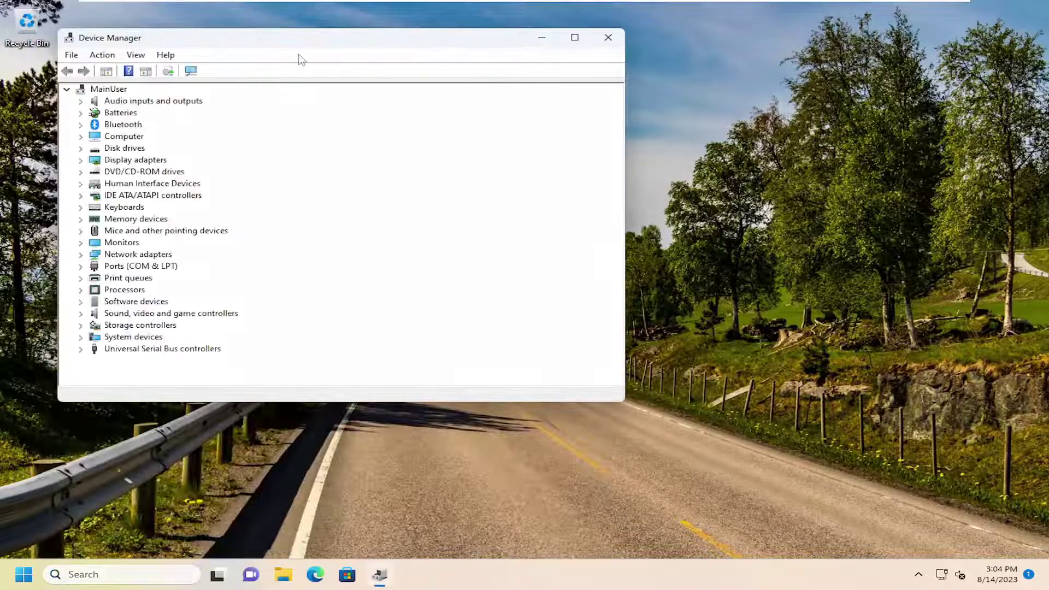
drag(302, 44, 369, 46)
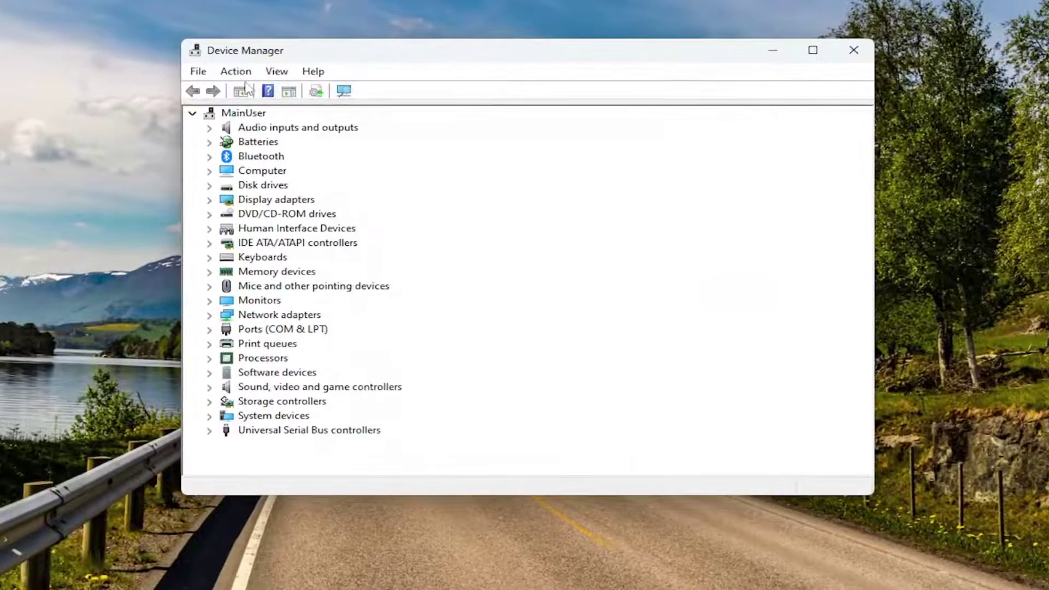
Show hidden devices and expand Sound, video and game controllers
click(278, 73)
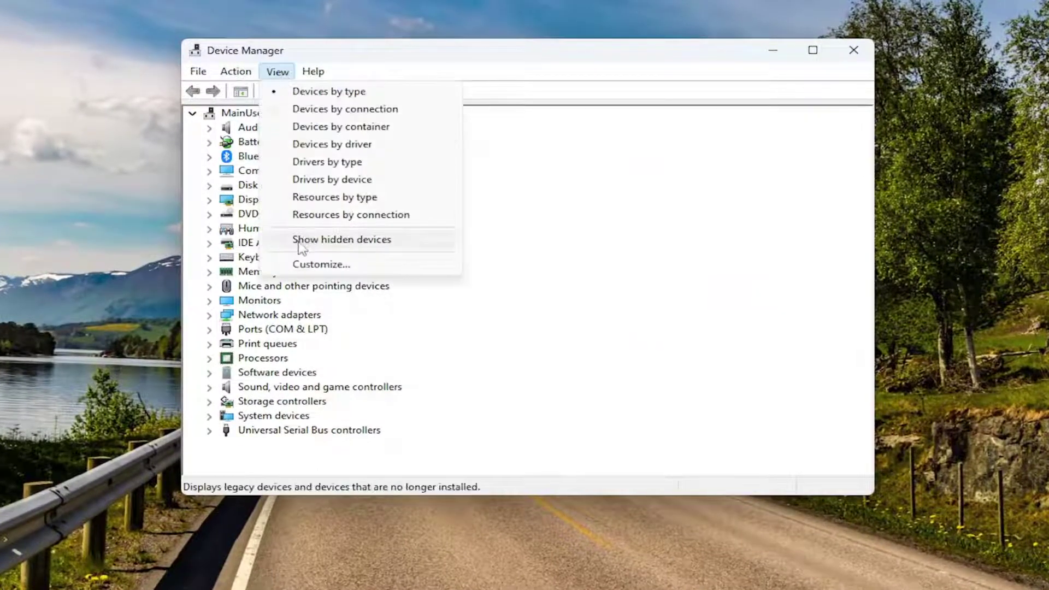
click(327, 243)
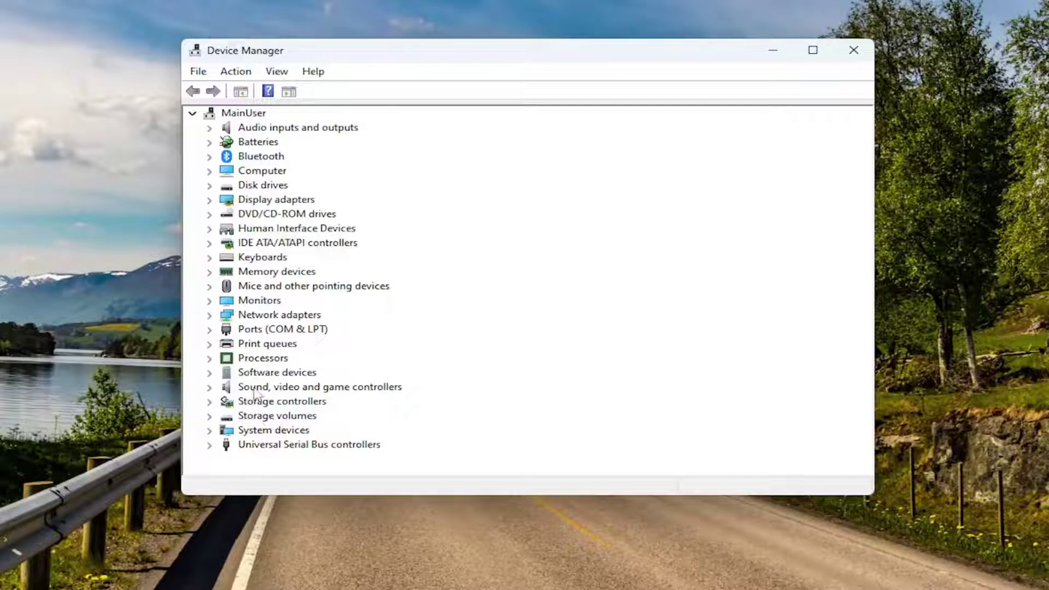
double_click(314, 387)
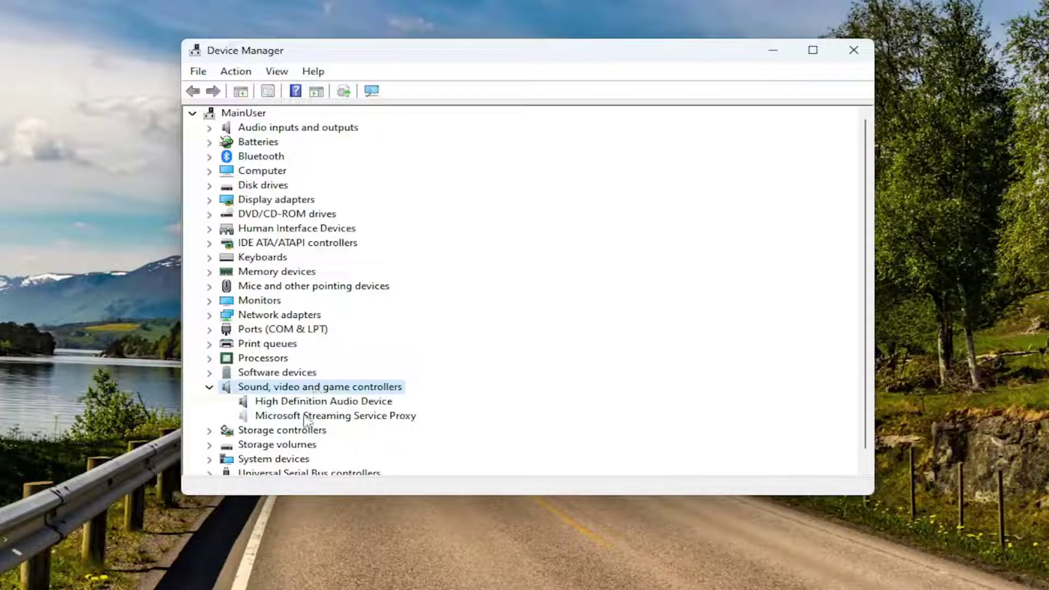
click(297, 416)
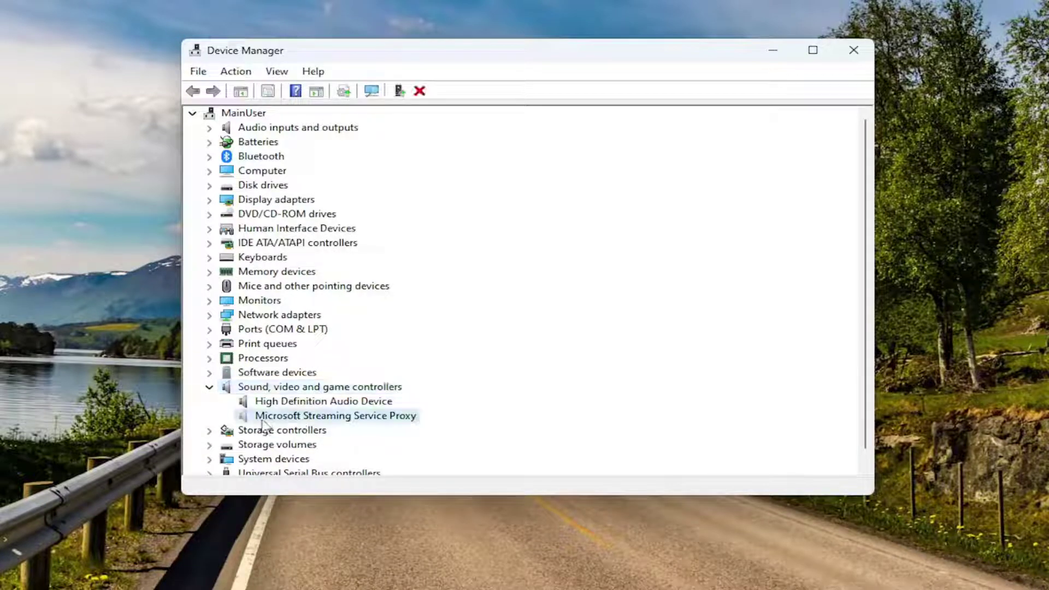
Update the High Definition Audio Device driver by picking it from the list on this computer
click(299, 402)
double_click(263, 406)
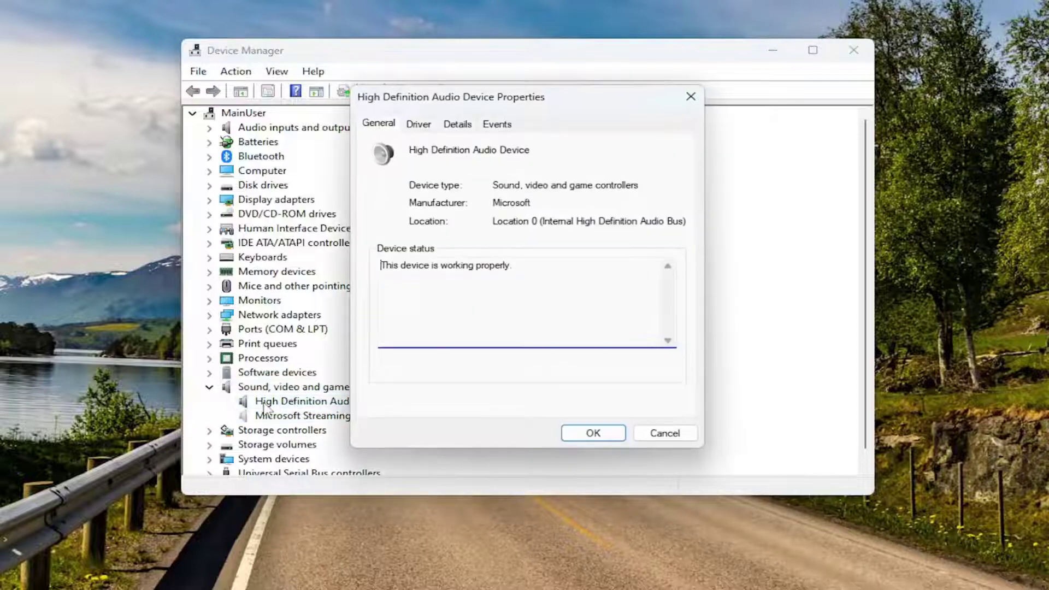
click(419, 124)
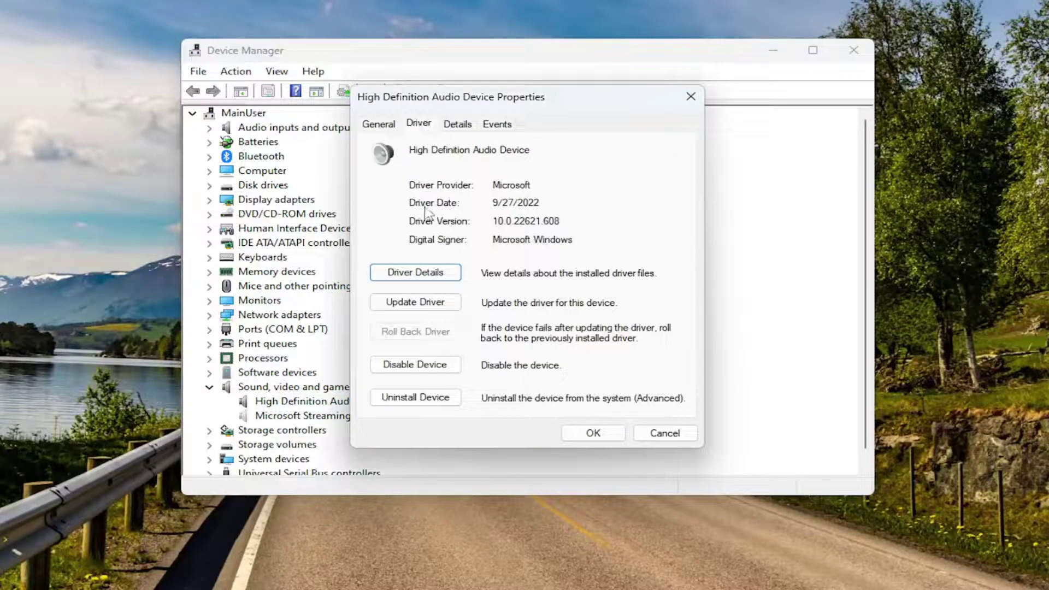
click(415, 302)
click(449, 308)
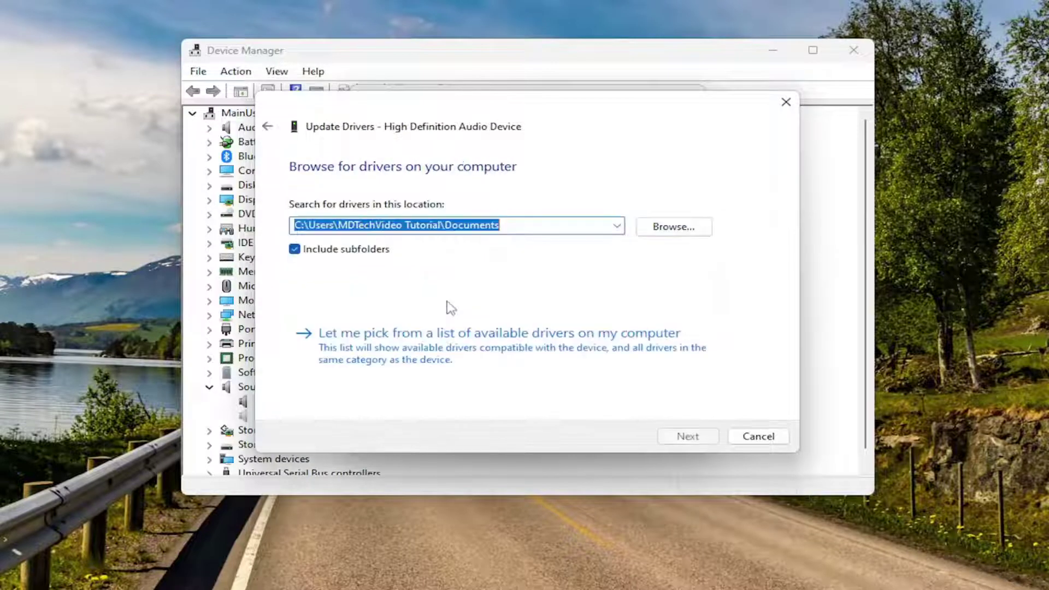
click(463, 343)
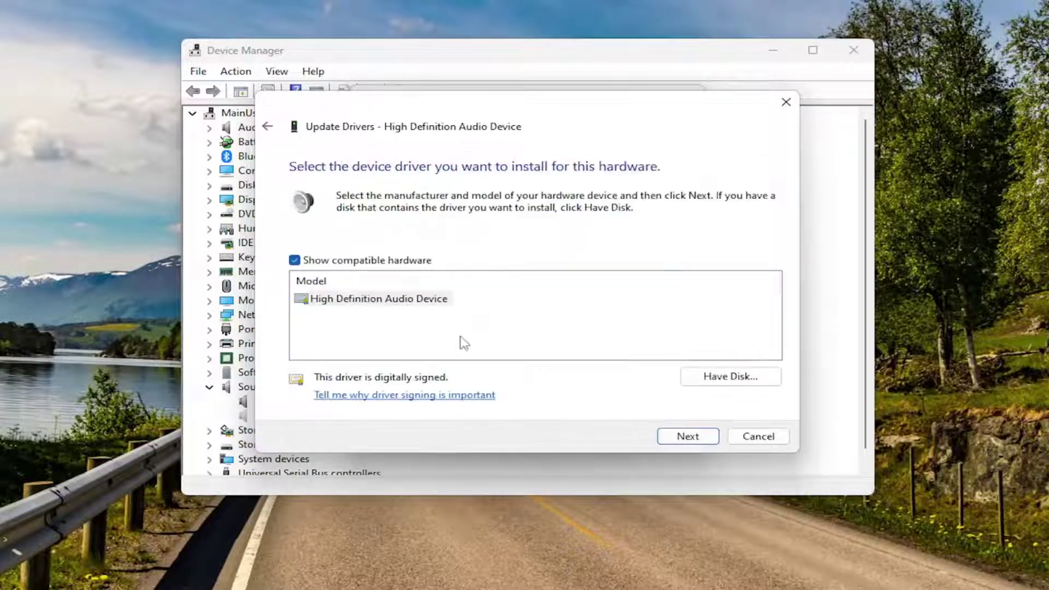
click(684, 435)
click(570, 389)
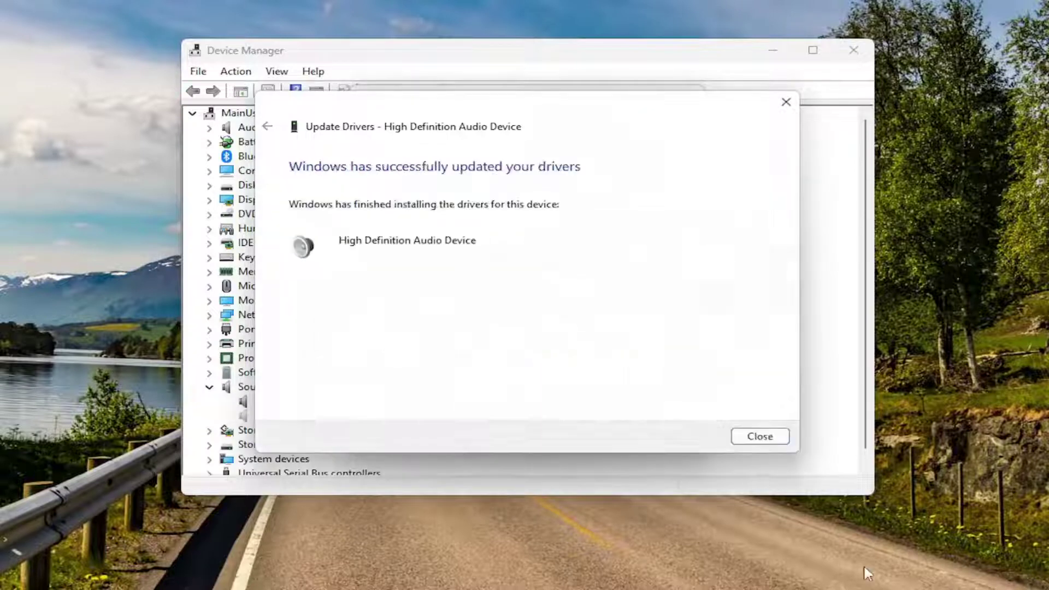
Check Quick Settings for Bluetooth and sound output devices, finding none
key(super+a)
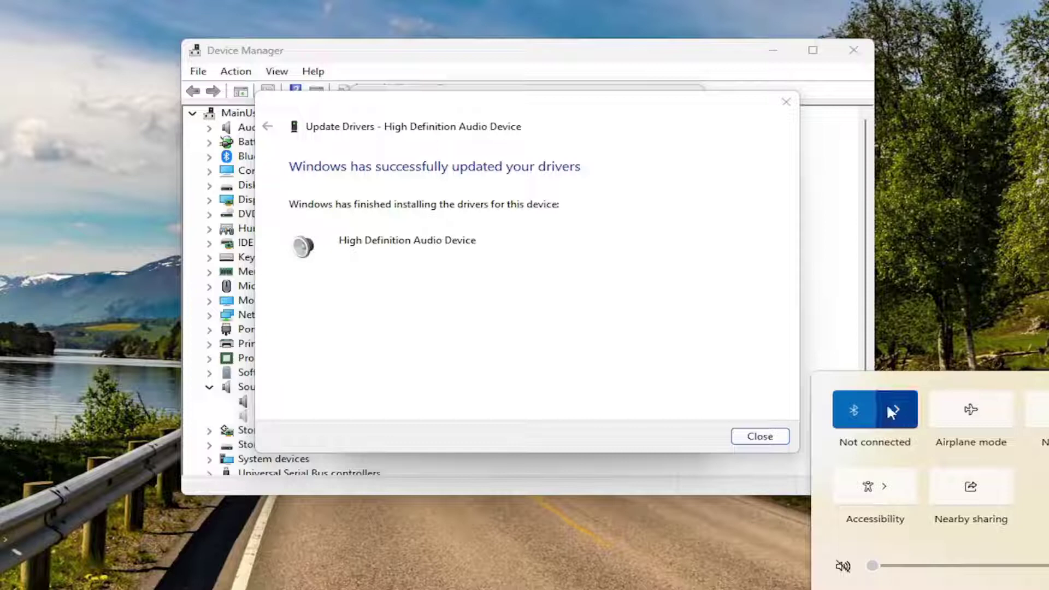
click(891, 410)
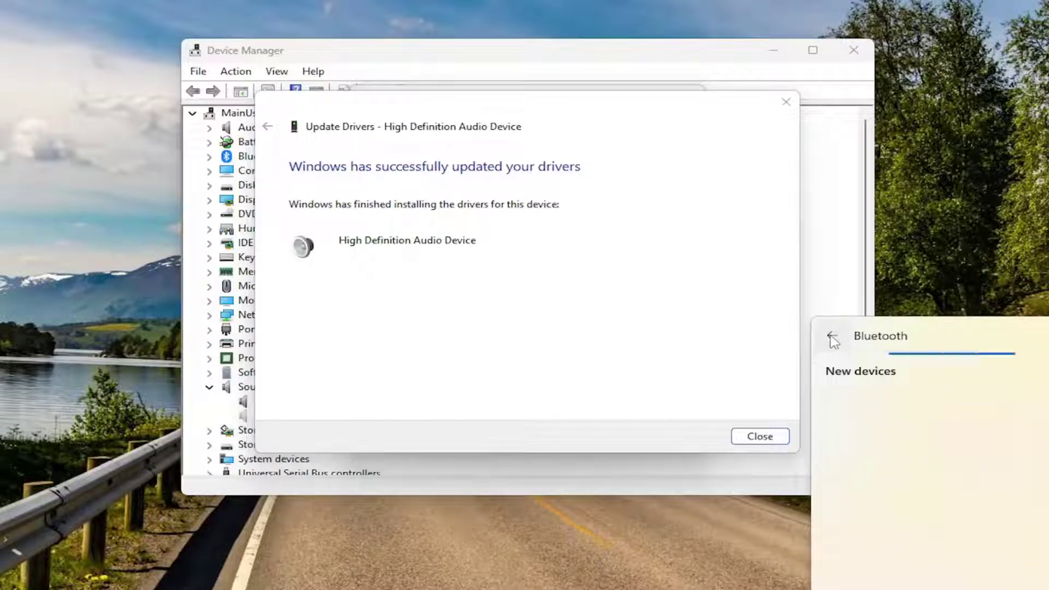
click(832, 337)
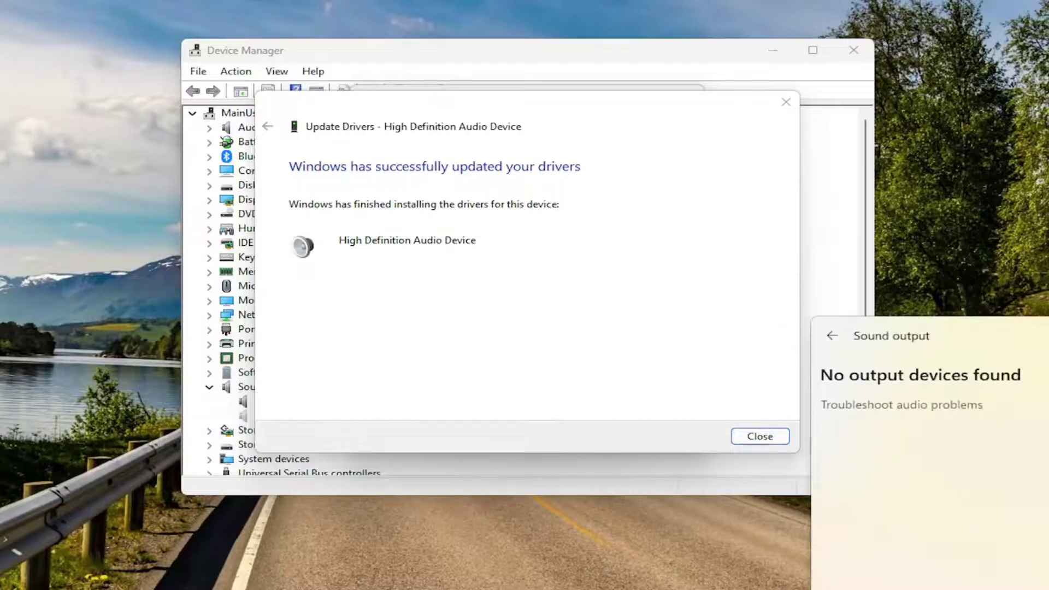
click(949, 192)
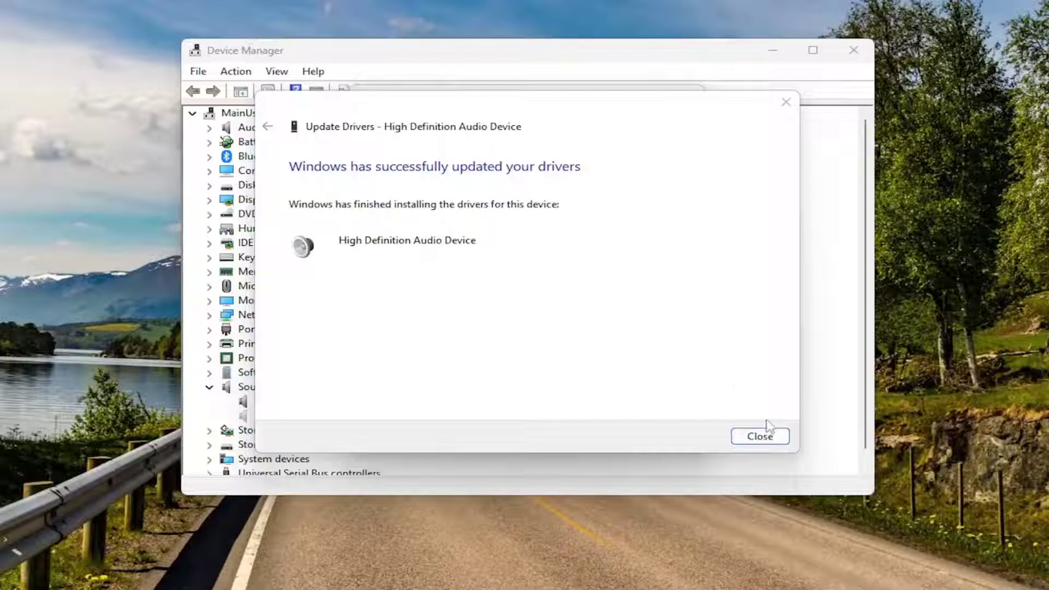
Close the driver update wizard, the device properties, and Device Manager
click(760, 436)
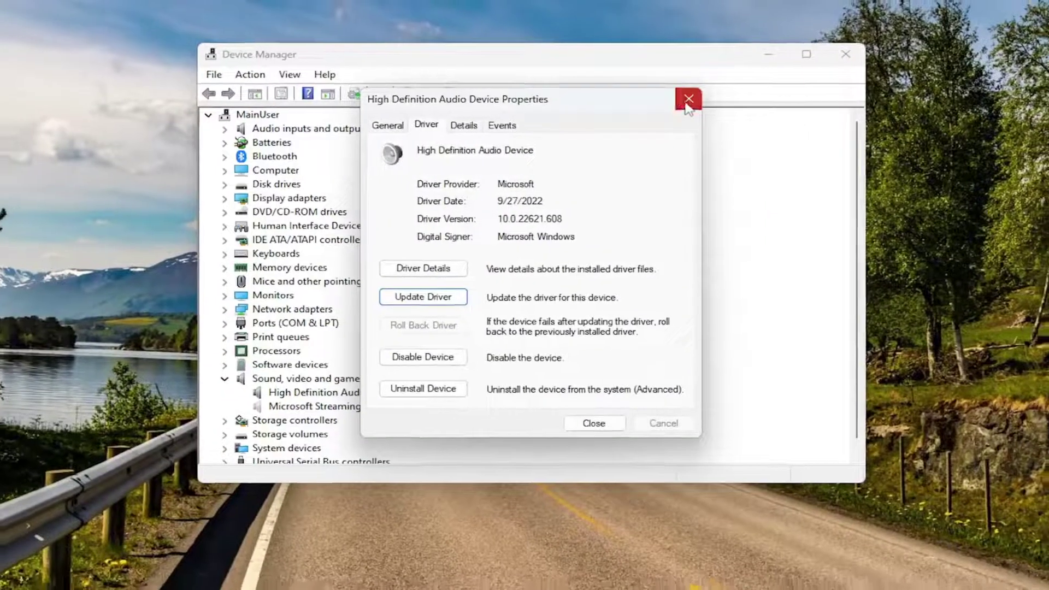
click(688, 100)
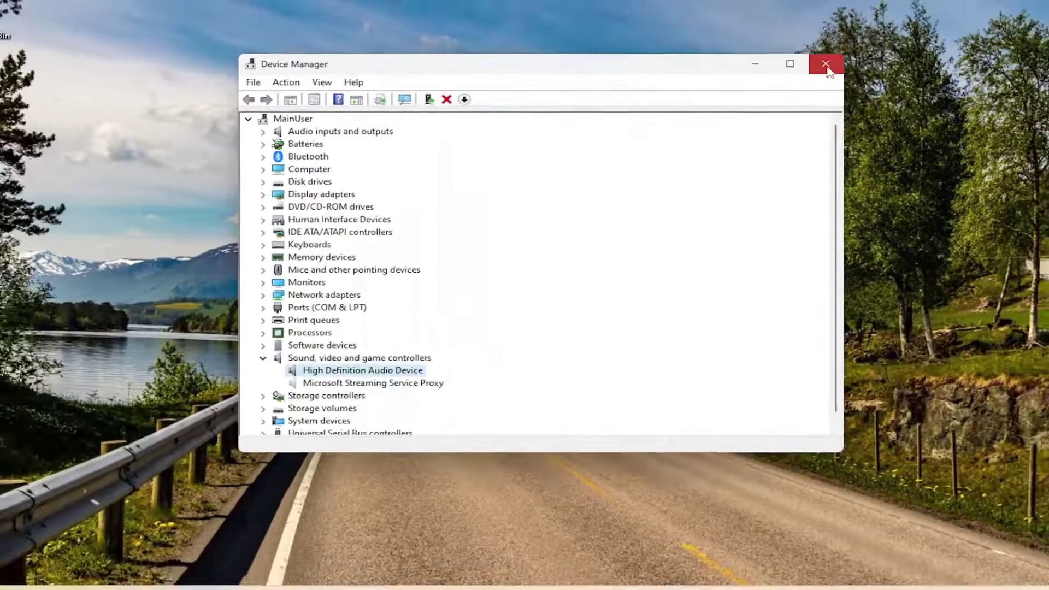
click(845, 54)
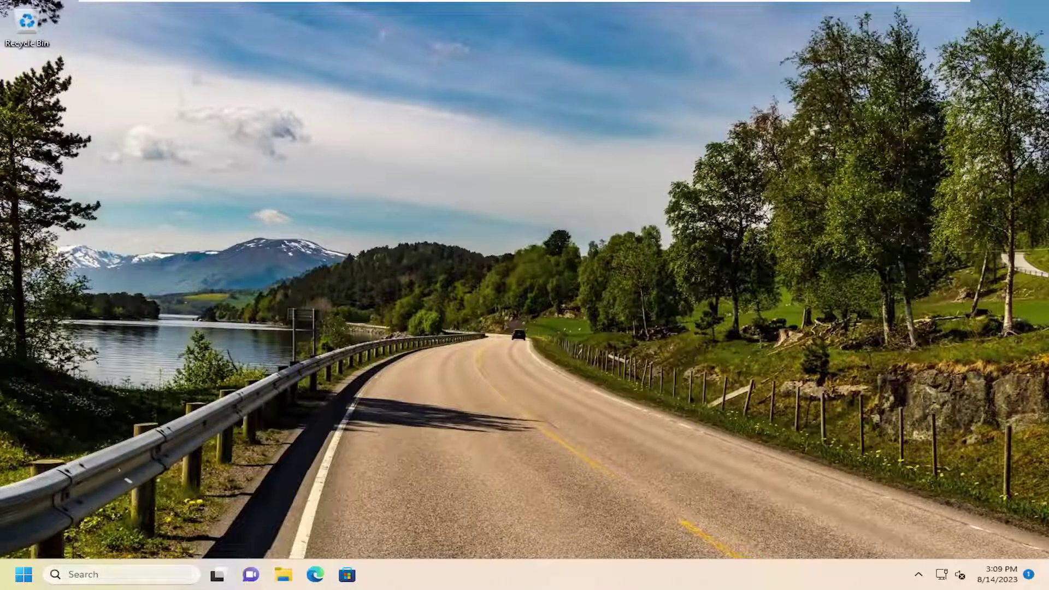
Search for 'control panel', open it, and set View by to Large icons
click(113, 573)
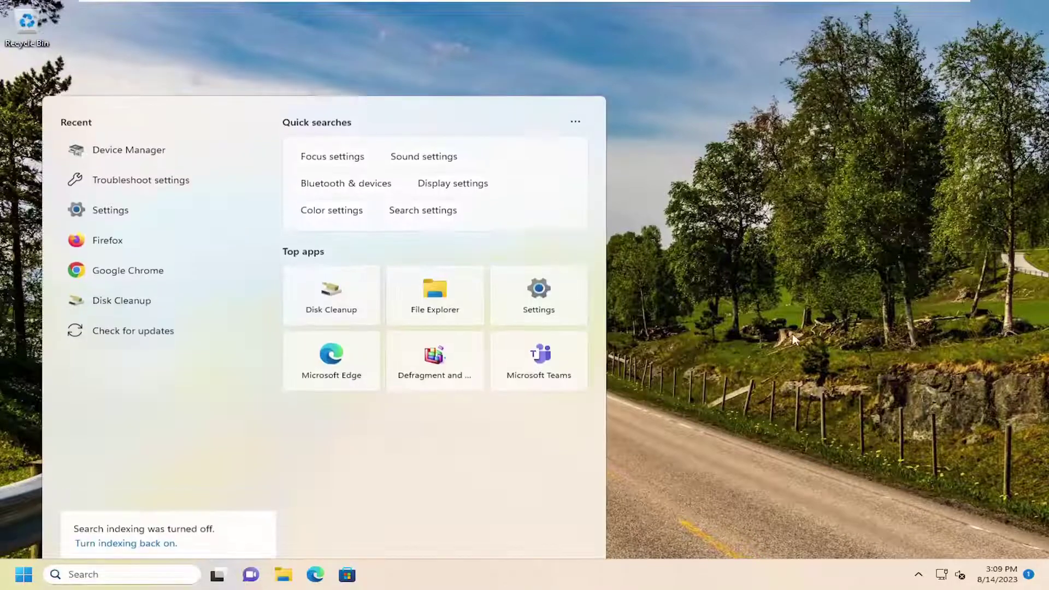
click(118, 574)
click(110, 573)
text(co)
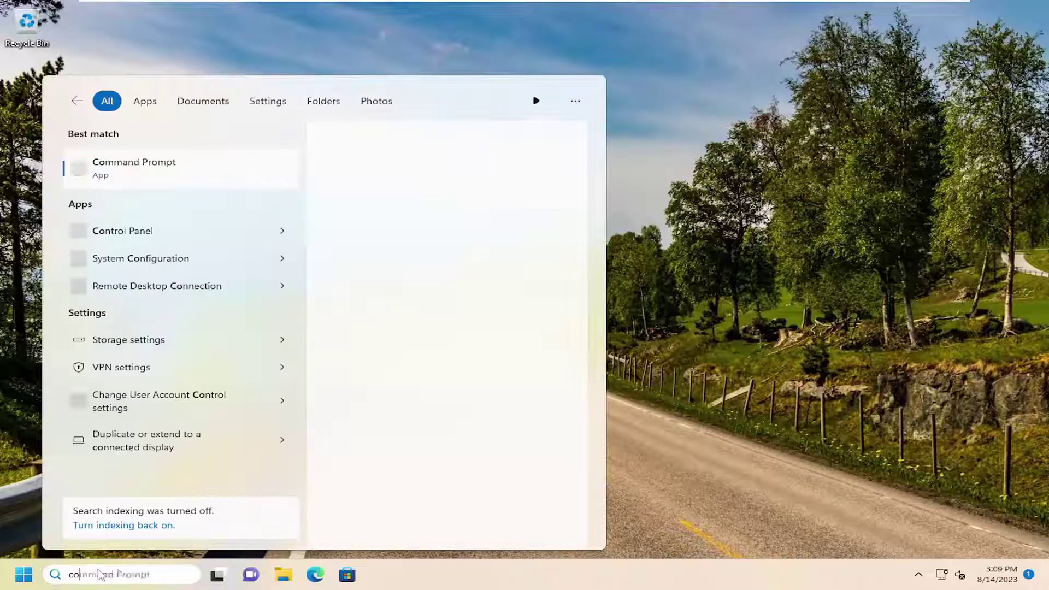
text(ntrol panel)
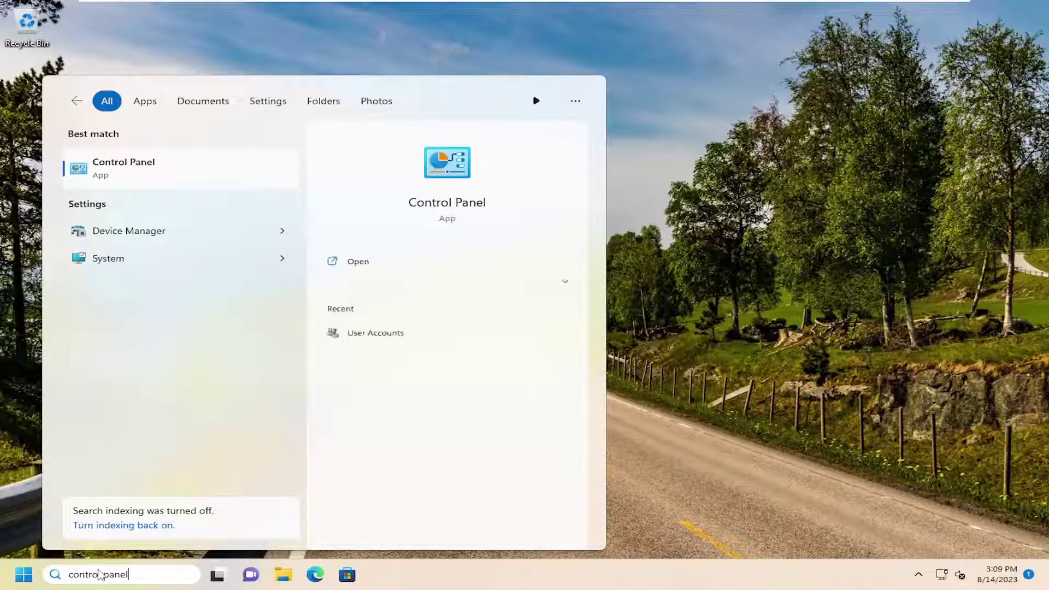
key(Escape)
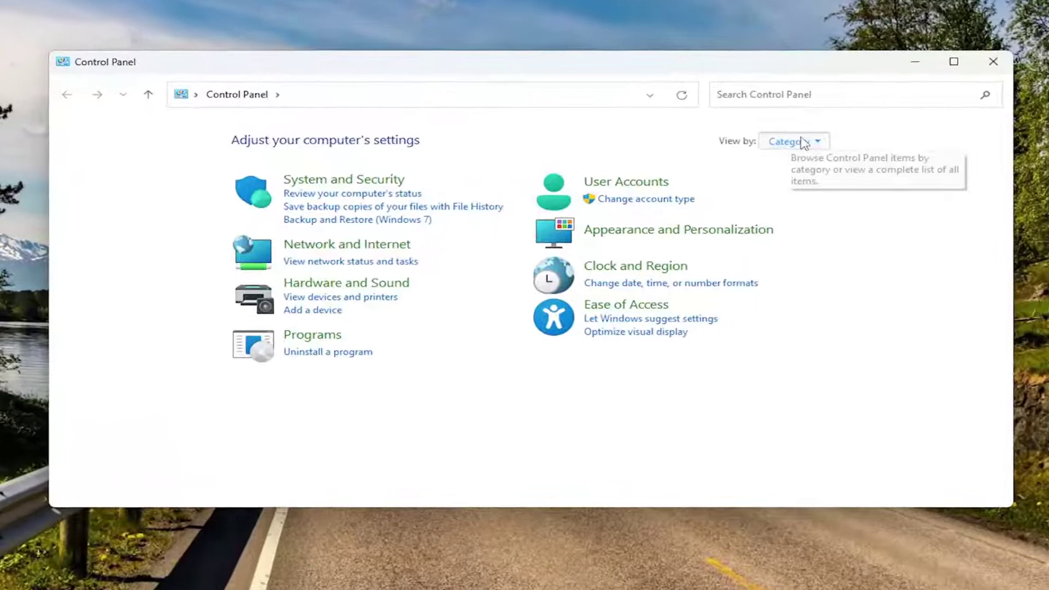
click(803, 142)
click(810, 183)
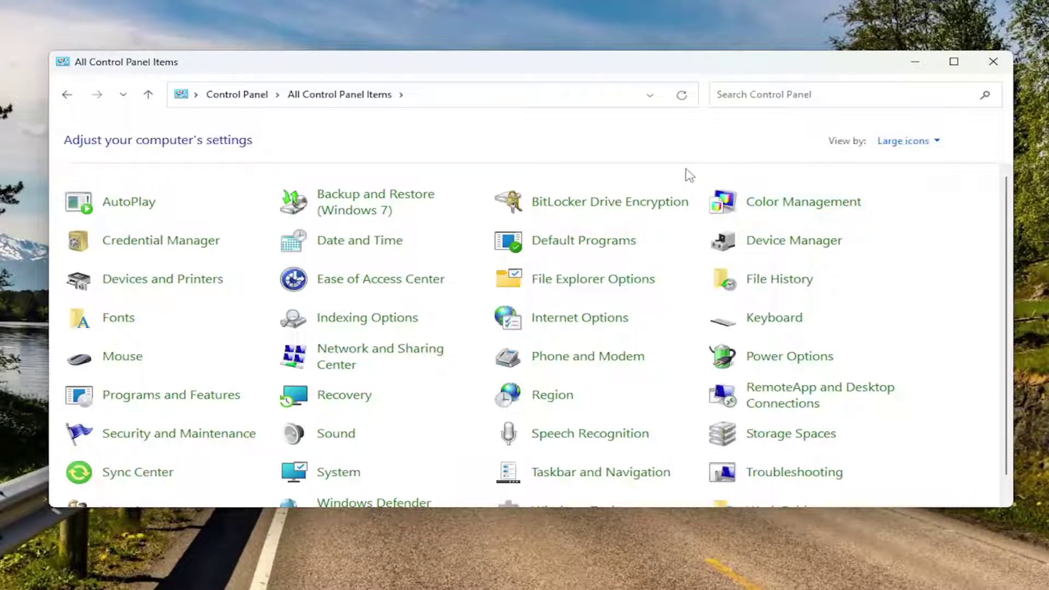
Enable the disabled Speakers device on the Sound dialog's Playback tab
click(336, 434)
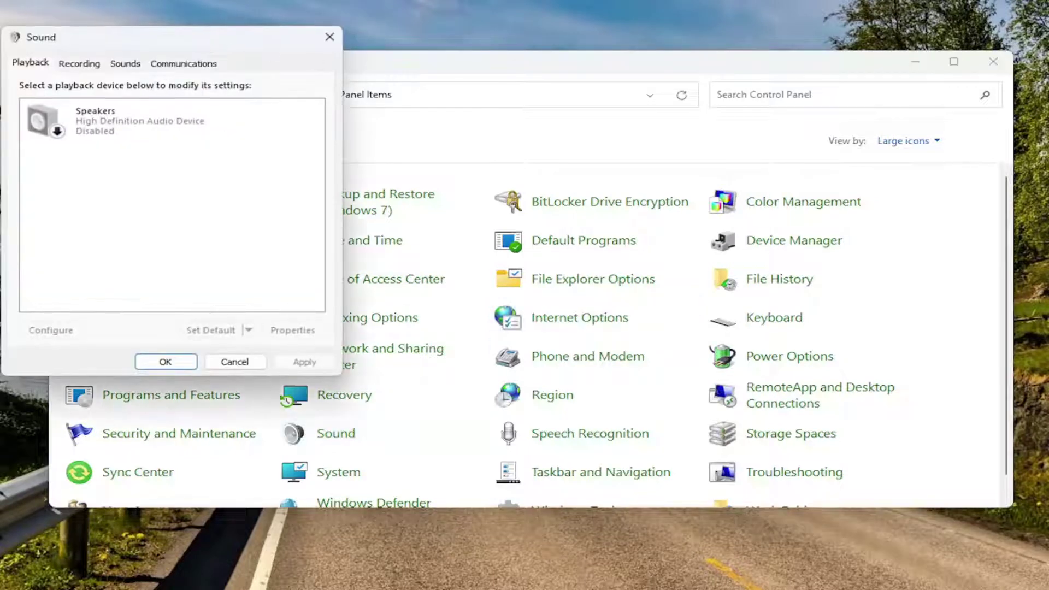
click(423, 192)
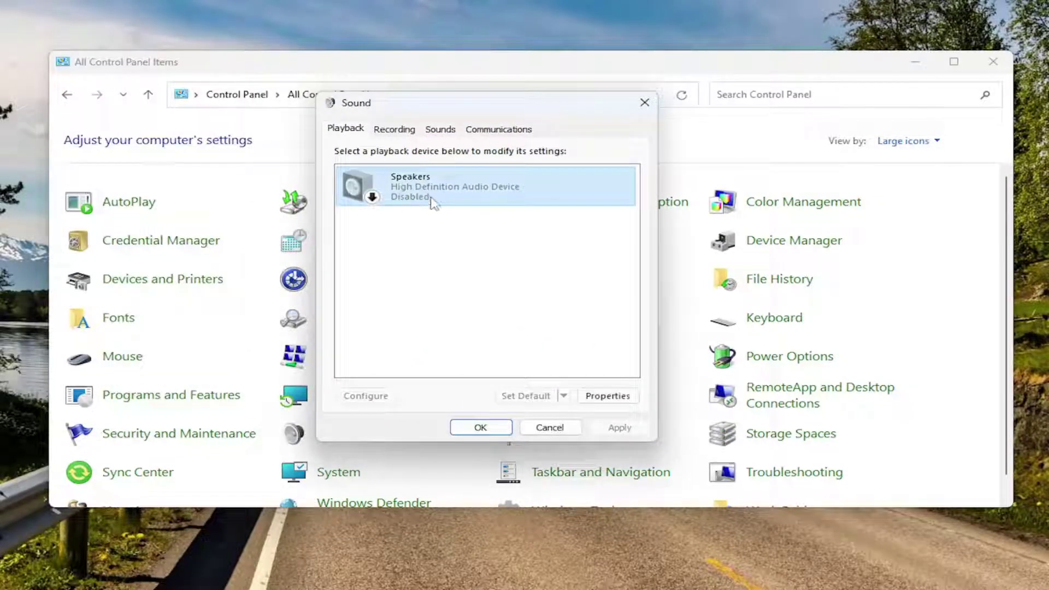
right_click(423, 194)
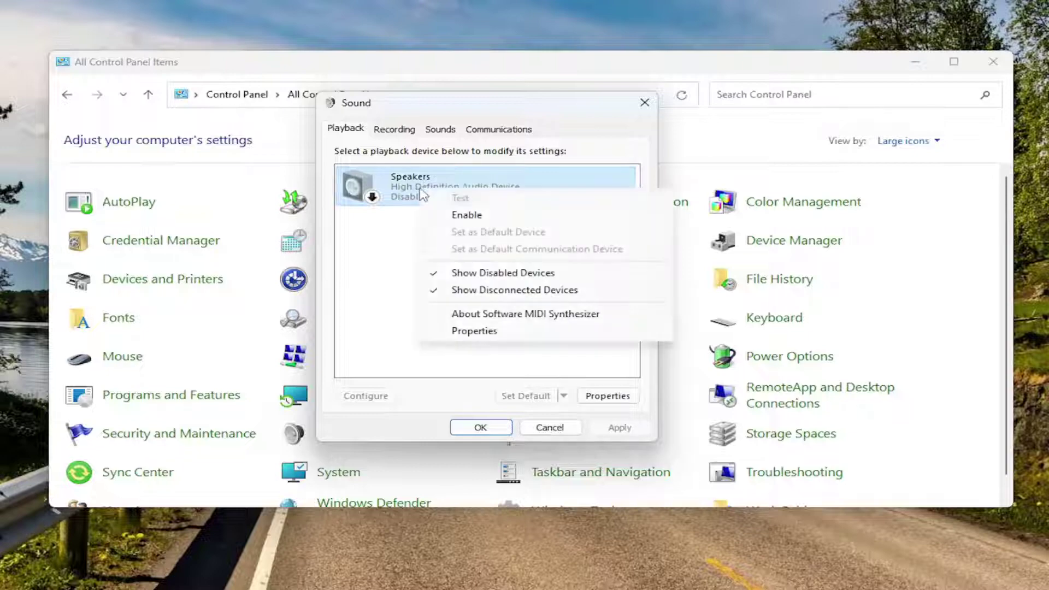
click(462, 218)
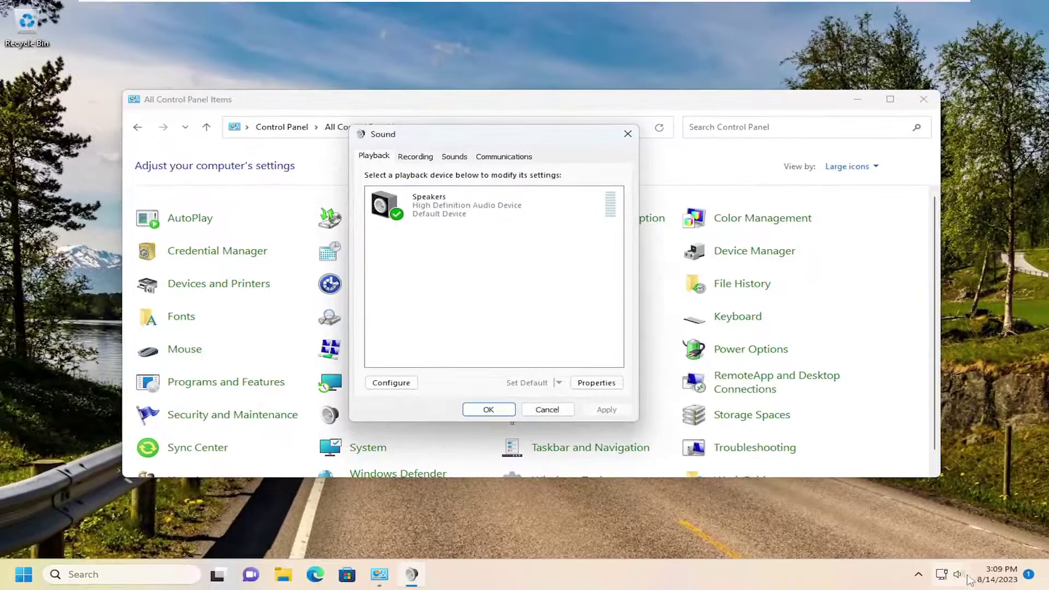
Set the volume to 22, then OK the Sound dialog and close Control Panel
click(957, 574)
drag(863, 494, 867, 494)
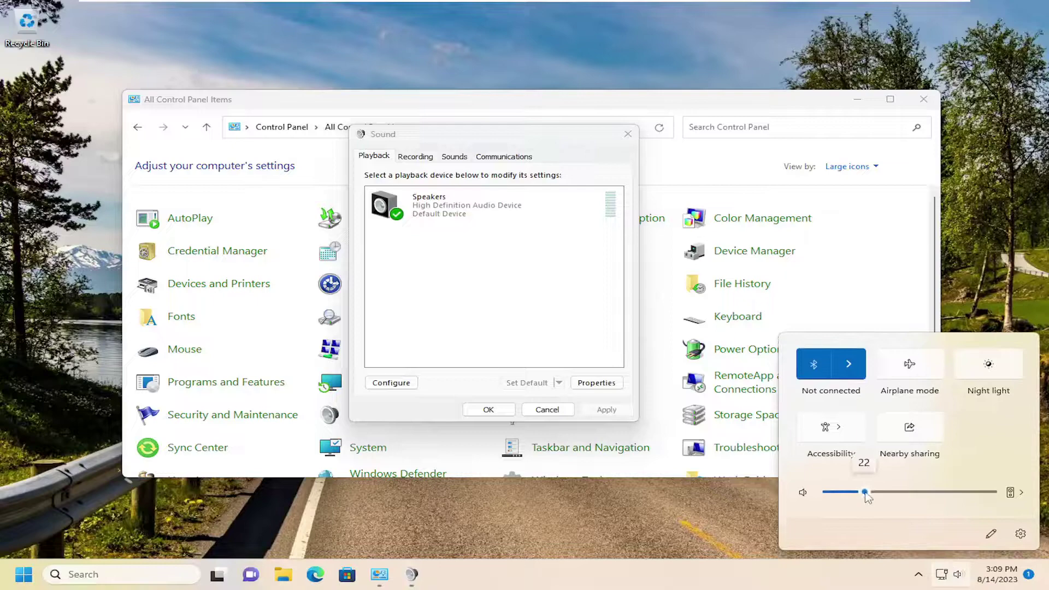
click(557, 330)
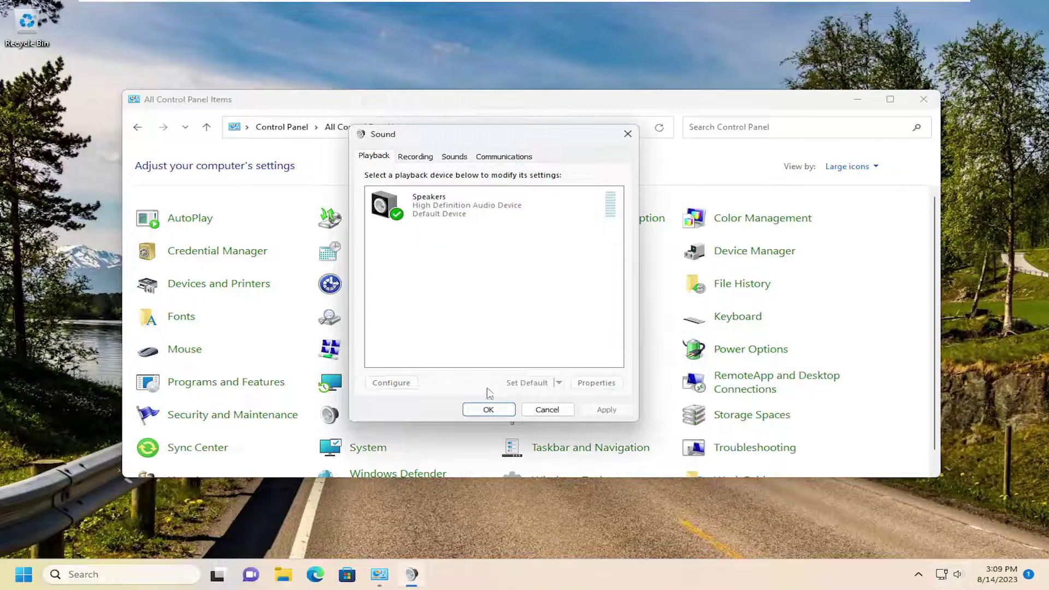
click(489, 410)
click(923, 99)
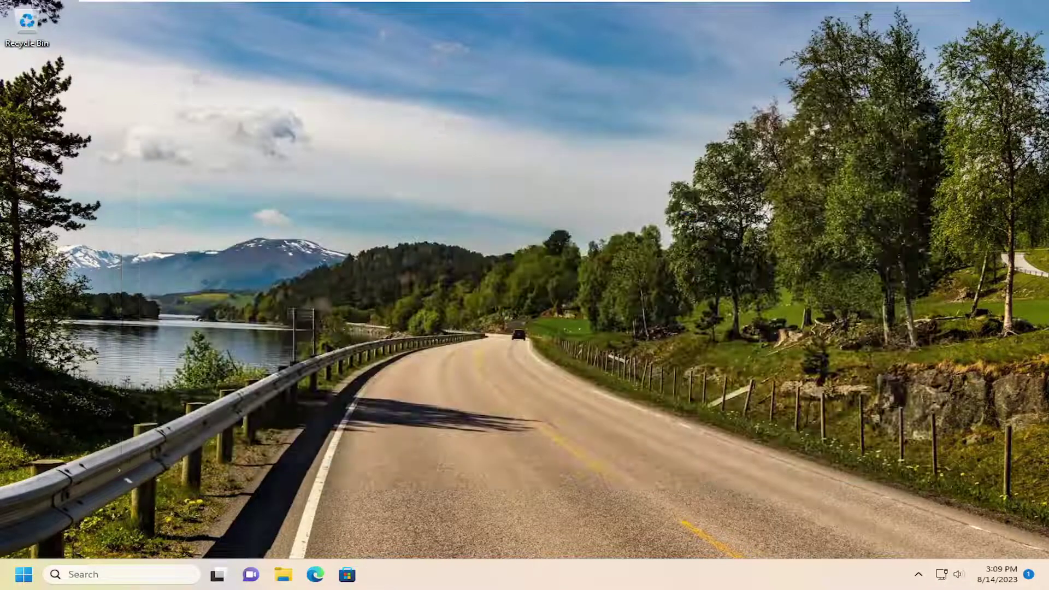